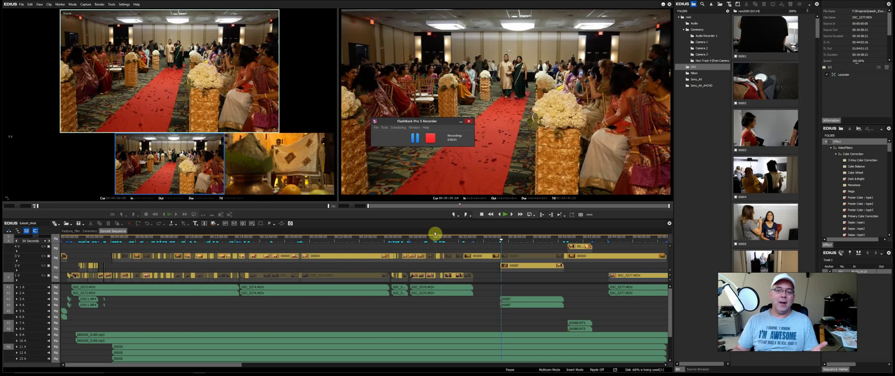
- Move the ceremony playhead back to 00:35:21:01, where the bride's party walks the aisle
{"action": "left_click", "coordinate": [457, 122]}
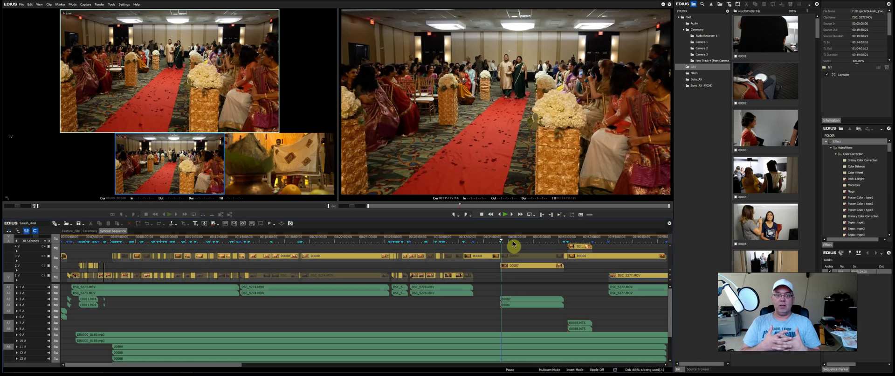
{"action": "left_click", "coordinate": [500, 241]}
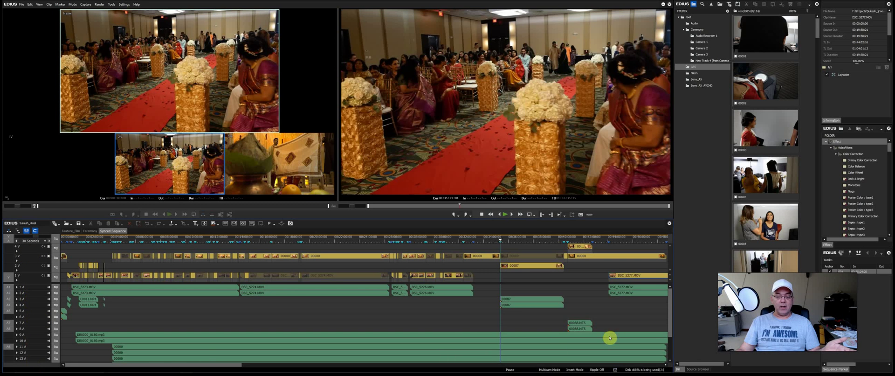
{"action": "left_click_drag", "start_coordinate": [670, 315], "coordinate": [672, 332]}
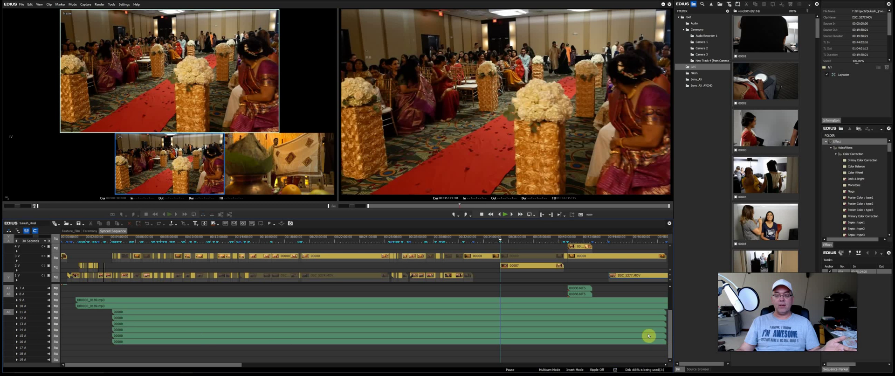
{"action": "left_click_drag", "start_coordinate": [671, 335], "coordinate": [674, 294]}
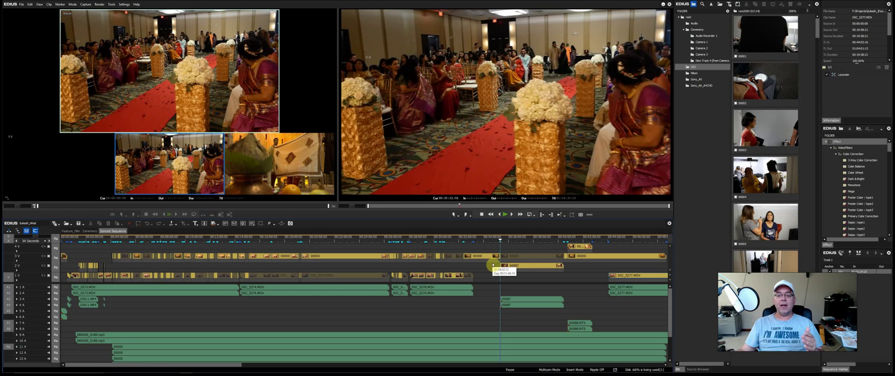
{"action": "left_click", "coordinate": [496, 238]}
{"action": "left_click", "coordinate": [495, 257]}
{"action": "key", "text": "space"}
{"action": "left_click", "coordinate": [512, 243]}
{"action": "left_click", "coordinate": [513, 267]}
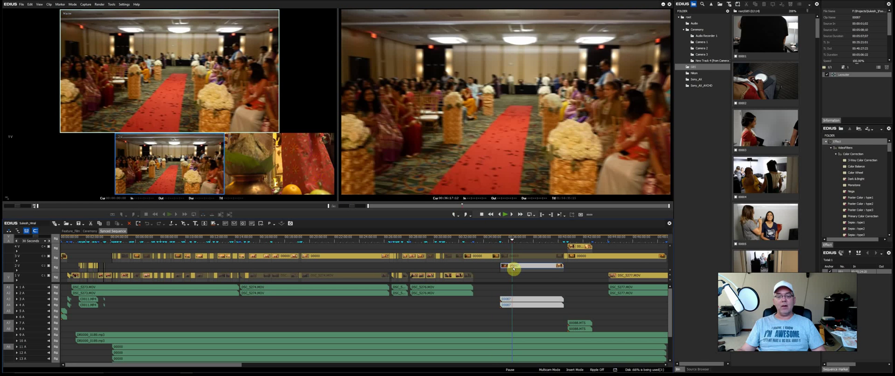
{"action": "left_click", "coordinate": [504, 243]}
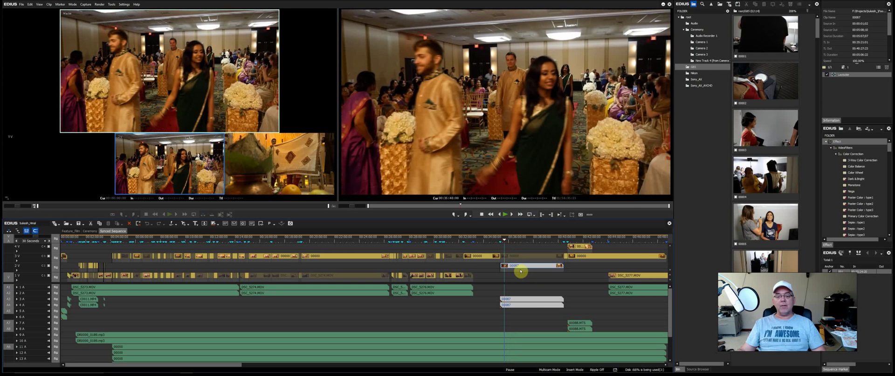
{"action": "right_click", "coordinate": [518, 266]}
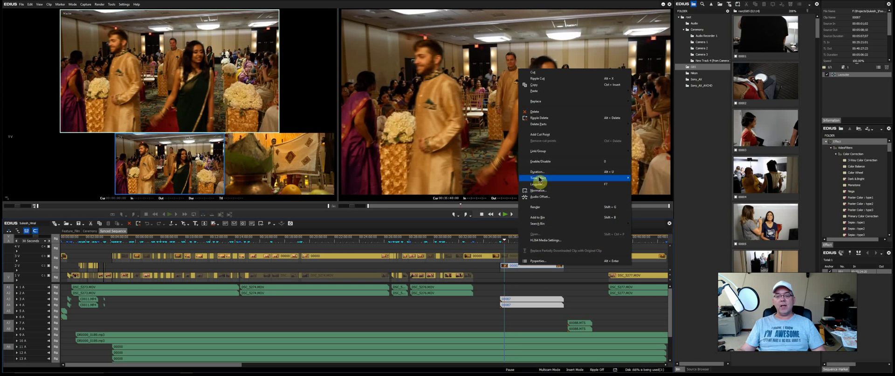
{"action": "left_click", "coordinate": [511, 254]}
{"action": "right_click", "coordinate": [511, 254]}
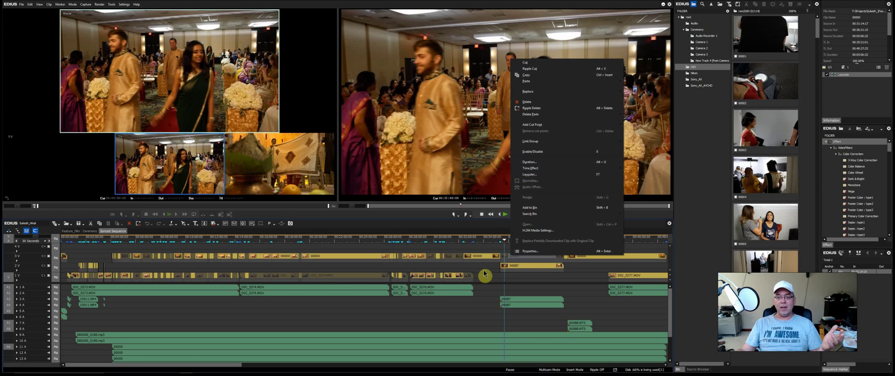
{"action": "left_click", "coordinate": [500, 242]}
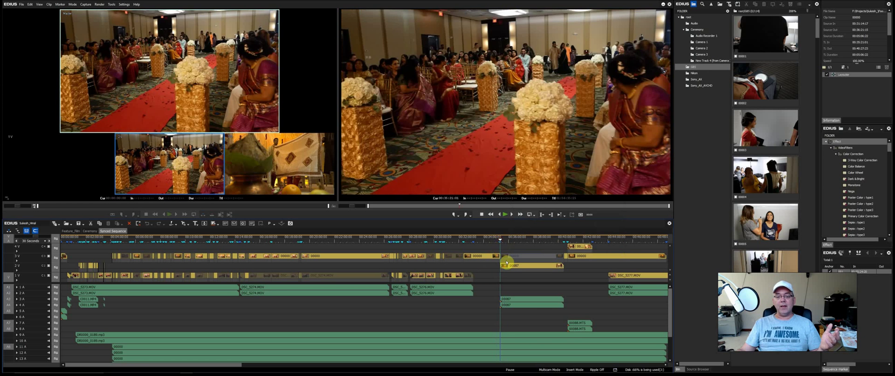
- Cut the processional to camera 3V (mandap), then back to 2V (aisle) near 00:35:57:12
{"action": "left_click", "coordinate": [509, 239]}
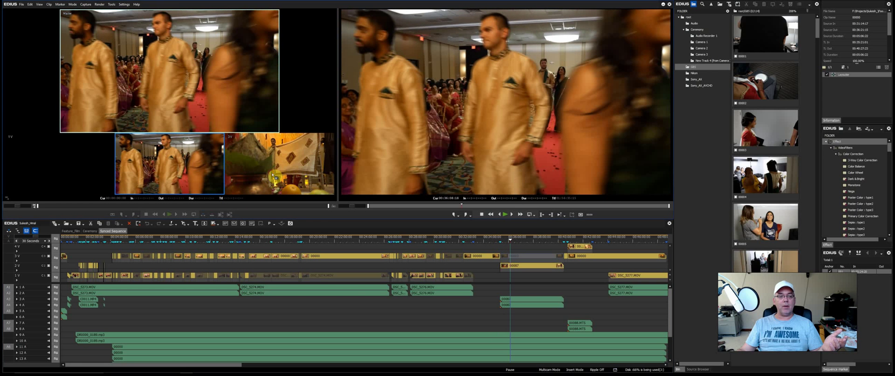
{"action": "key", "text": "3"}
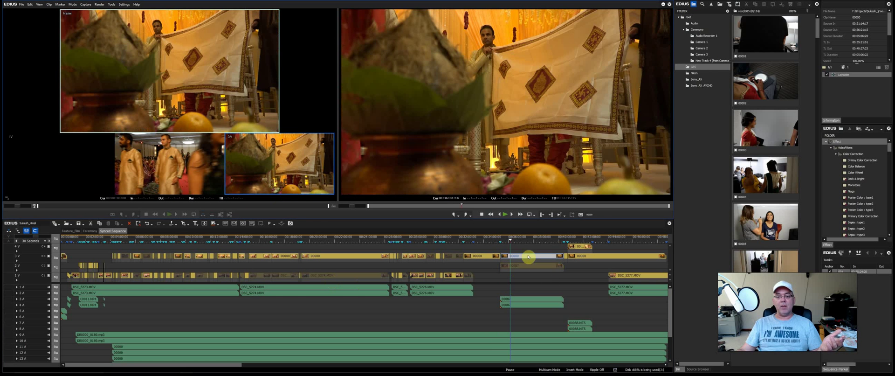
{"action": "left_click", "coordinate": [508, 239]}
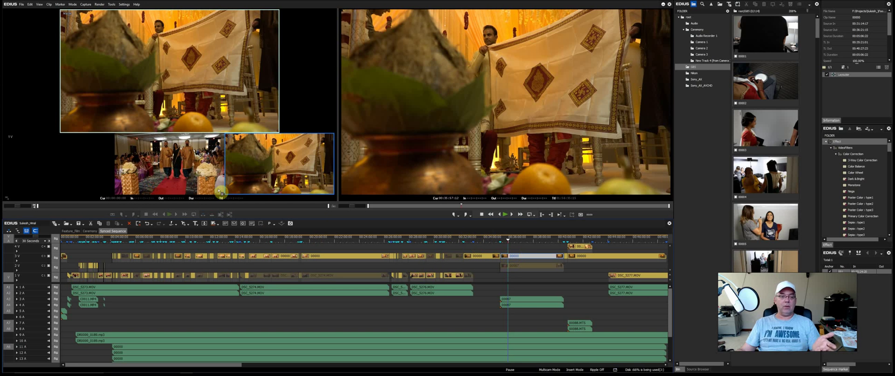
{"action": "left_click", "coordinate": [513, 265]}
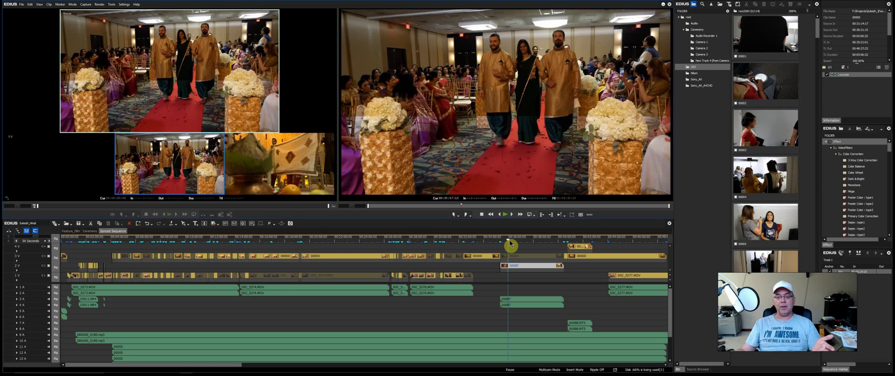
{"action": "left_click_drag", "start_coordinate": [515, 242], "coordinate": [510, 242]}
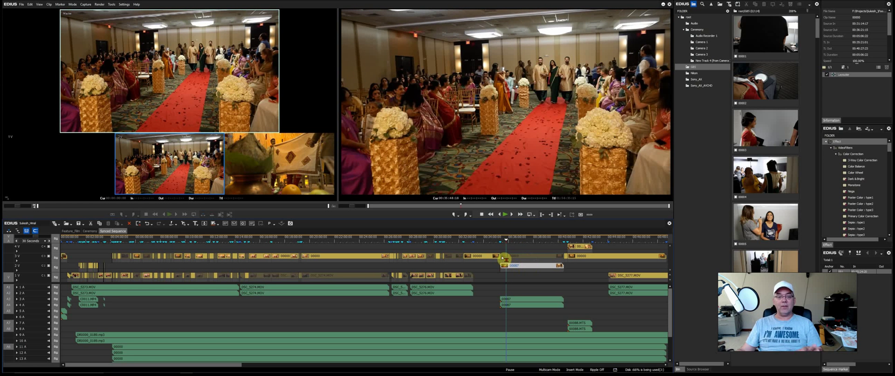
- Review the tent and cloth scene, settling the playhead around 00:35:06:06
{"action": "left_click_drag", "start_coordinate": [507, 240], "coordinate": [495, 239]}
{"action": "key", "text": "space"}
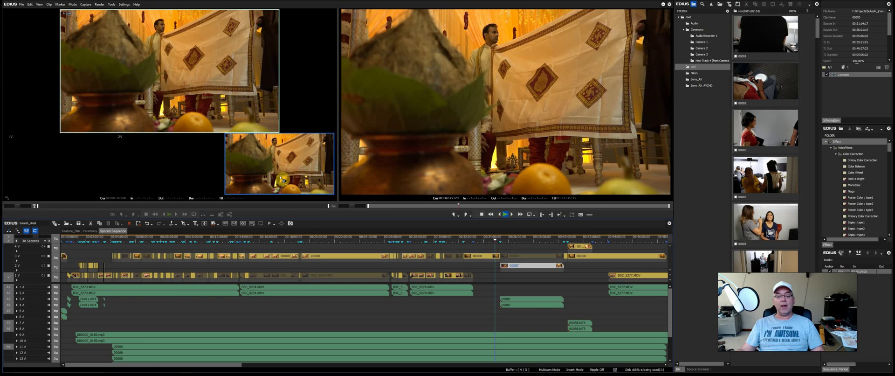
{"action": "key", "text": "space"}
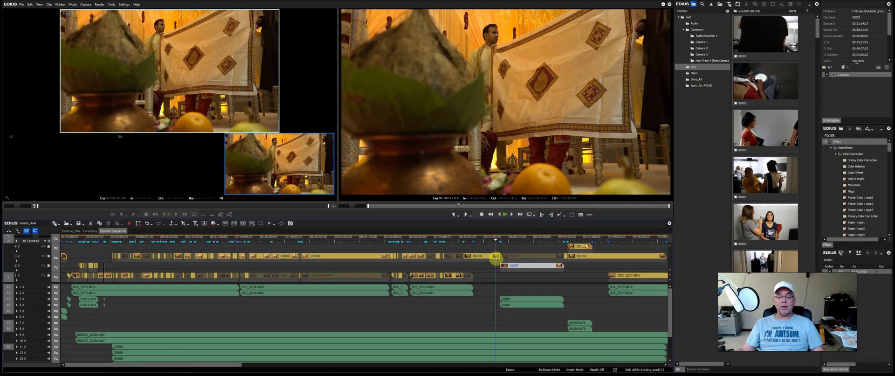
{"action": "left_click_drag", "start_coordinate": [498, 242], "coordinate": [499, 243]}
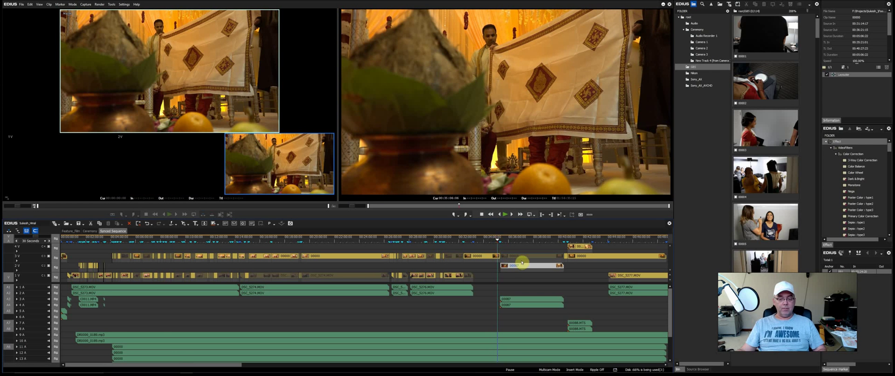
{"action": "scroll", "coordinate": [524, 262], "scroll_direction": "down", "scroll_amount": 1}
{"action": "scroll", "coordinate": [120, 271], "scroll_direction": "up", "scroll_amount": 3}
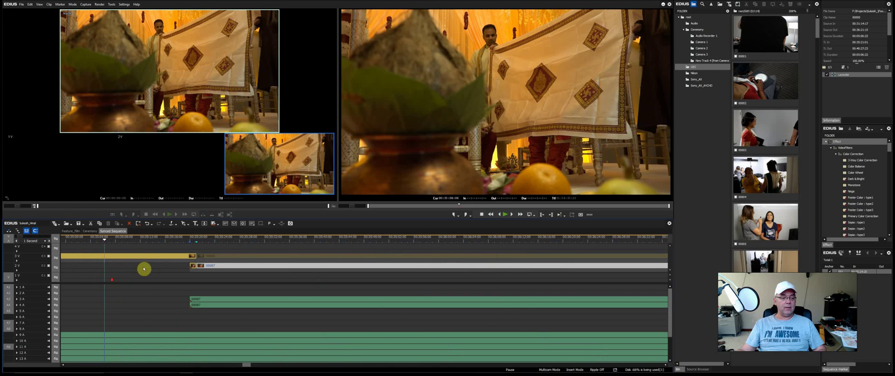
- Play from 00:35:18:17 and cut to the 2V aisle camera as the bride's party enters
{"action": "left_click", "coordinate": [174, 241]}
{"action": "mouse_move", "coordinate": [174, 241]}
{"action": "left_mouse_down"}
{"action": "mouse_move", "coordinate": [193, 242]}
{"action": "mouse_move", "coordinate": [182, 243]}
{"action": "left_mouse_up"}
{"action": "key", "text": "space"}
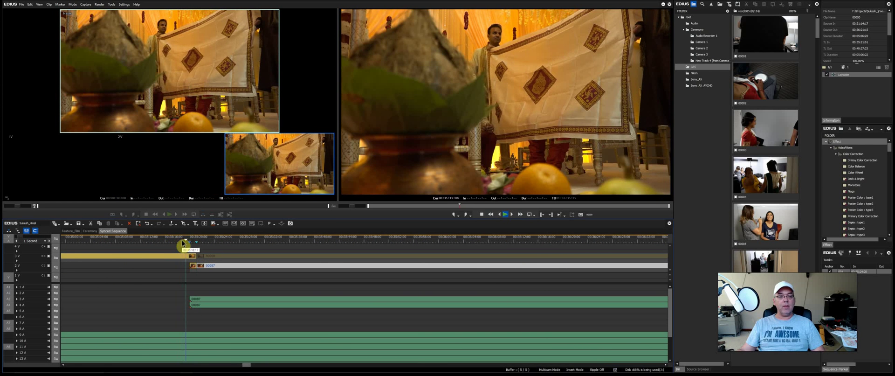
{"action": "left_click", "coordinate": [190, 156]}
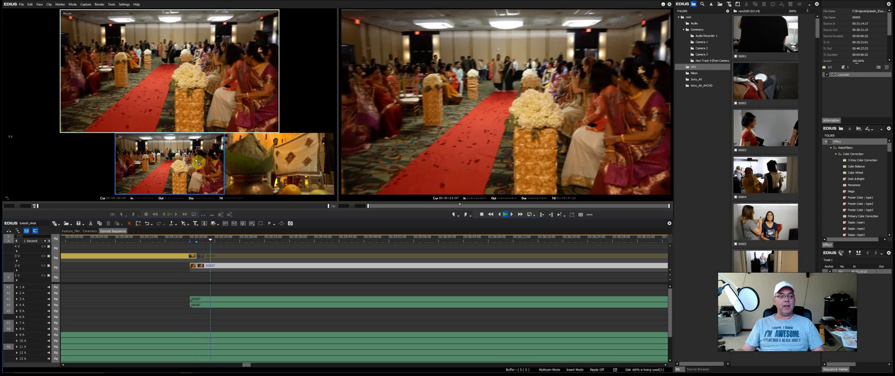
{"action": "key", "text": "space"}
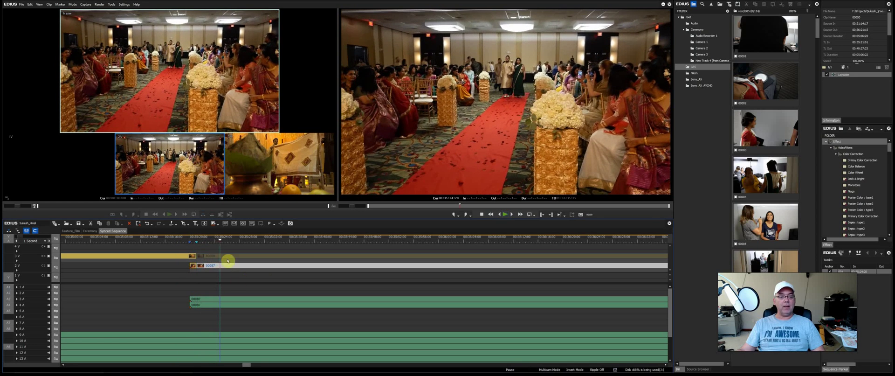
- Trim the 3V/2V cut to the current frame and replay it, switching to camera 2
{"action": "left_click_drag", "start_coordinate": [198, 260], "coordinate": [220, 261]}
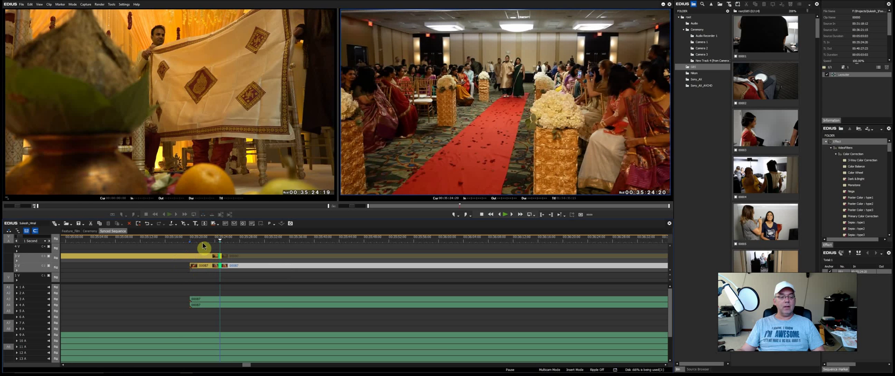
{"action": "left_click", "coordinate": [199, 240]}
{"action": "key", "text": "space"}
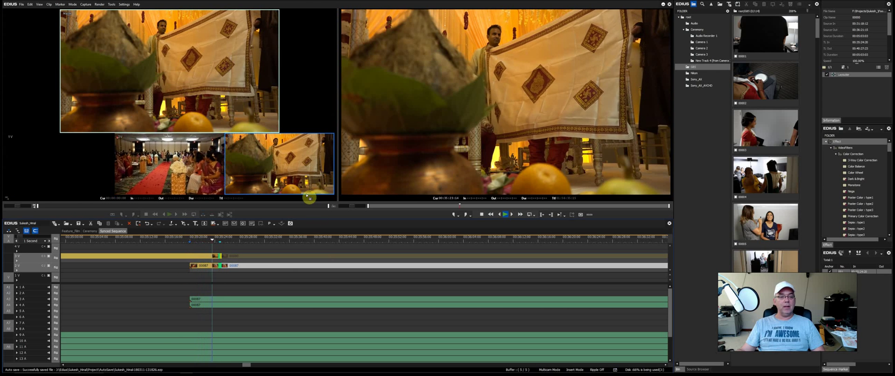
{"action": "key", "text": "2"}
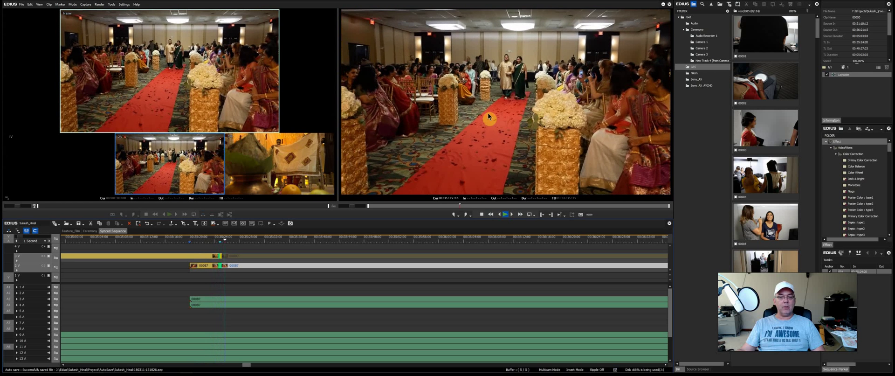
{"action": "key", "text": "space"}
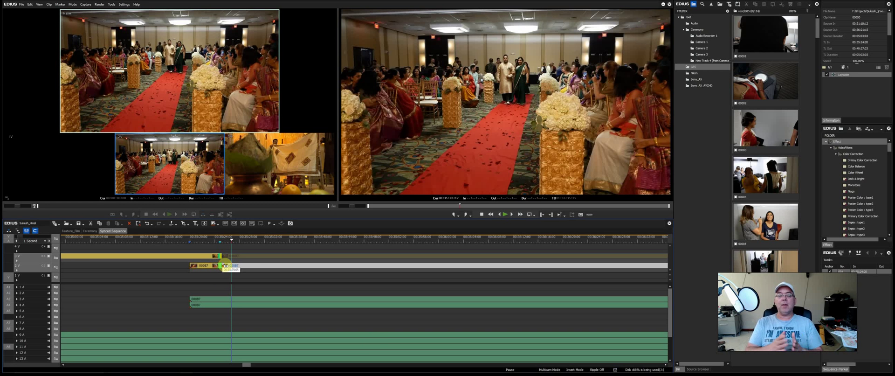
- Commit the trimmed 2V cut point at its new position
{"action": "left_click_drag", "start_coordinate": [225, 265], "coordinate": [225, 270]}
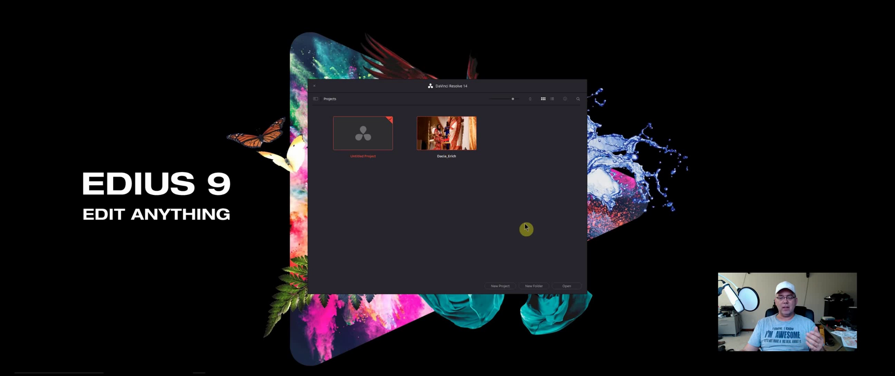
- Open the saved wedding project from the Project Manager
{"action": "left_click", "coordinate": [561, 284]}
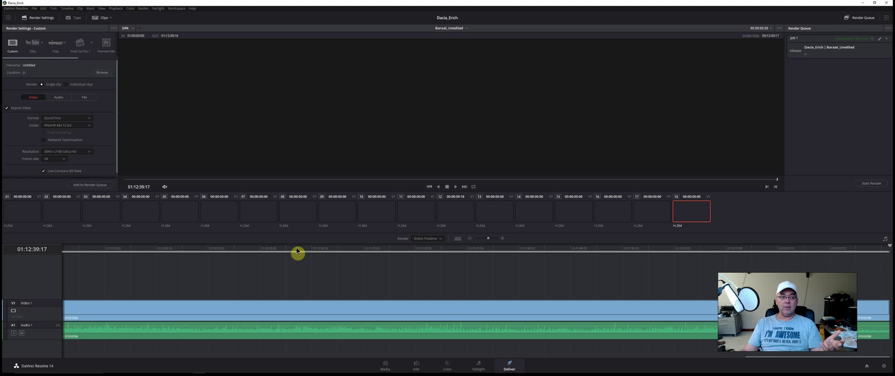
- On the Edit page, select the DSC clips and the P1010 clips through P1010722
{"action": "key", "text": "shift+4"}
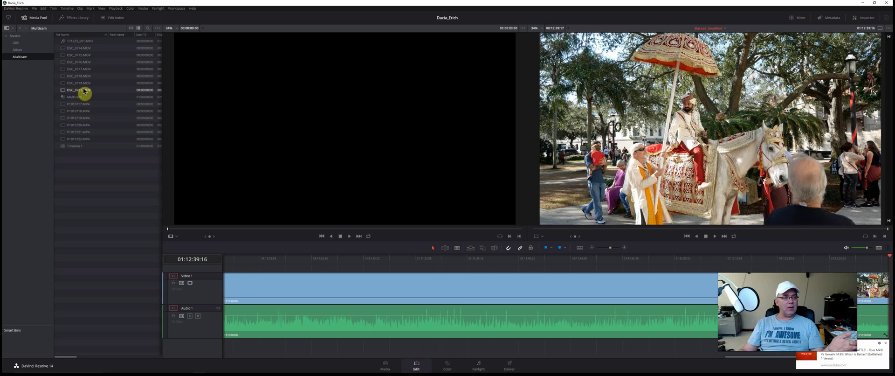
{"action": "left_click", "coordinate": [78, 49], "text": "shift"}
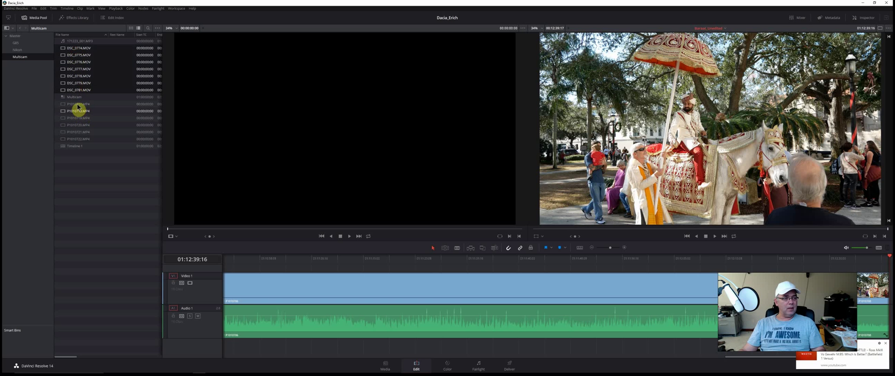
{"action": "left_click", "coordinate": [79, 111], "text": "ctrl"}
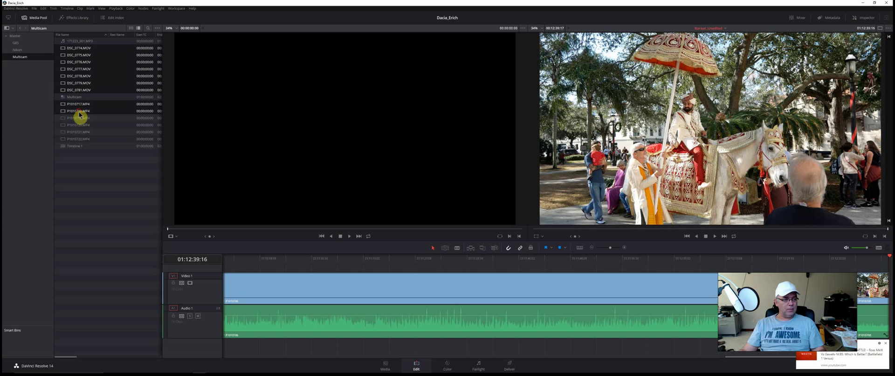
{"action": "left_click", "coordinate": [80, 118], "text": "ctrl"}
{"action": "left_click", "coordinate": [77, 125], "text": "ctrl"}
{"action": "left_click", "coordinate": [79, 132], "text": "ctrl"}
{"action": "left_click", "coordinate": [80, 139], "text": "ctrl"}
- Put the selected clips in a new bin named Multi_2, move it to Master, and select its clips
{"action": "right_click", "coordinate": [80, 137]}
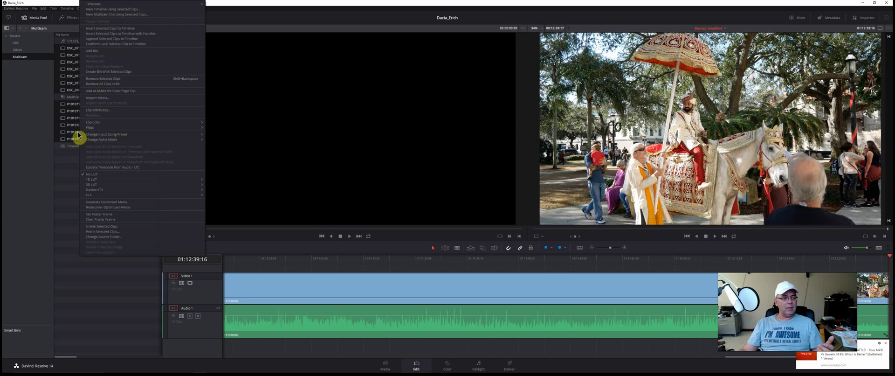
{"action": "mouse_move", "coordinate": [82, 135]}
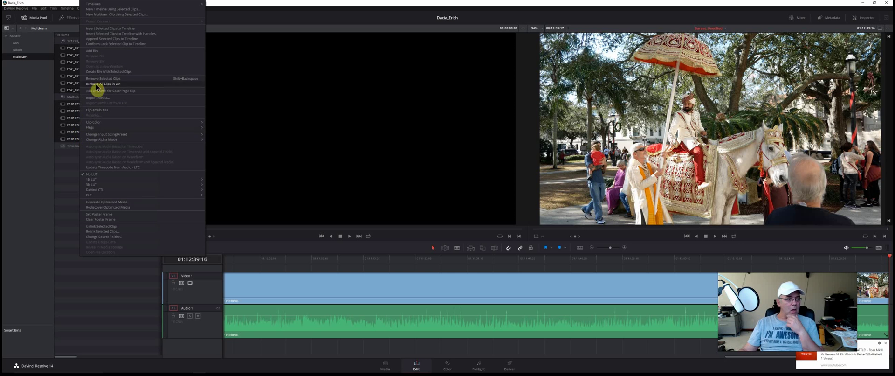
{"action": "left_click", "coordinate": [106, 76]}
{"action": "key", "text": "Return"}
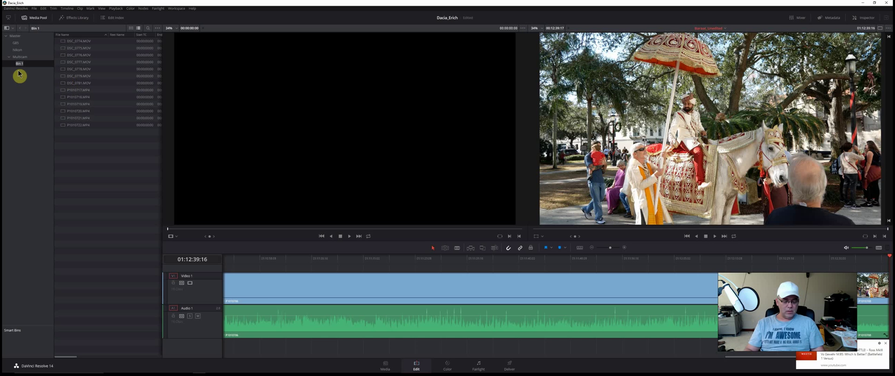
{"action": "type", "text": "Multi"}
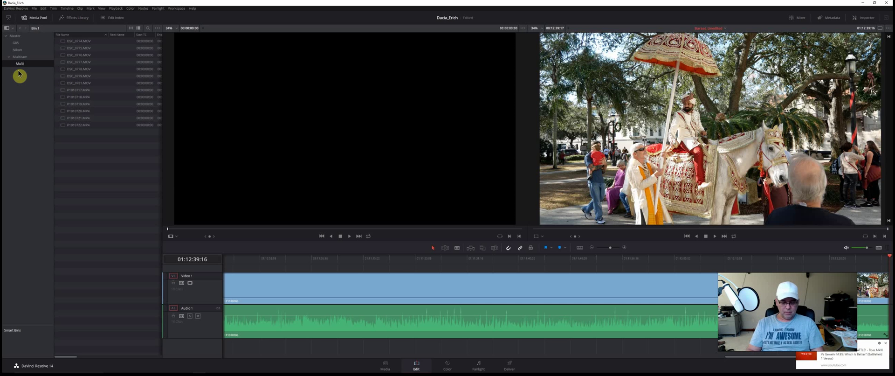
{"action": "type", "text": "_2"}
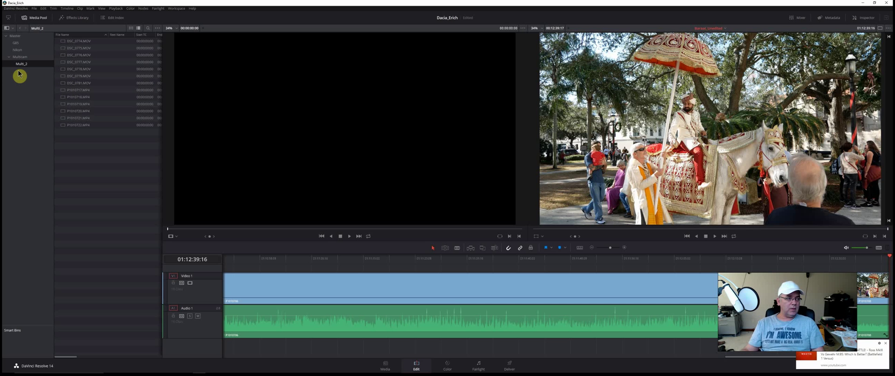
{"action": "key", "text": "Return"}
{"action": "left_click_drag", "start_coordinate": [17, 65], "coordinate": [22, 36]}
{"action": "left_click", "coordinate": [21, 65]}
{"action": "left_click_drag", "start_coordinate": [100, 155], "coordinate": [72, 44]}
- Create a multicam clip from the selected clips, detecting same-camera clips and syncing angles by sound
{"action": "right_click", "coordinate": [71, 46]}
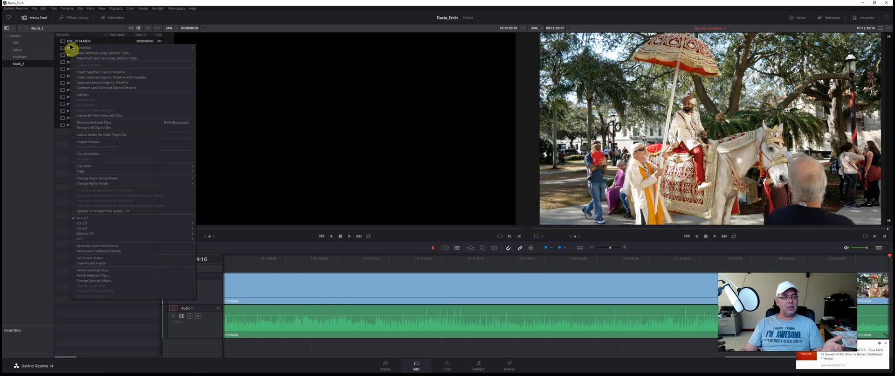
{"action": "left_click", "coordinate": [106, 58]}
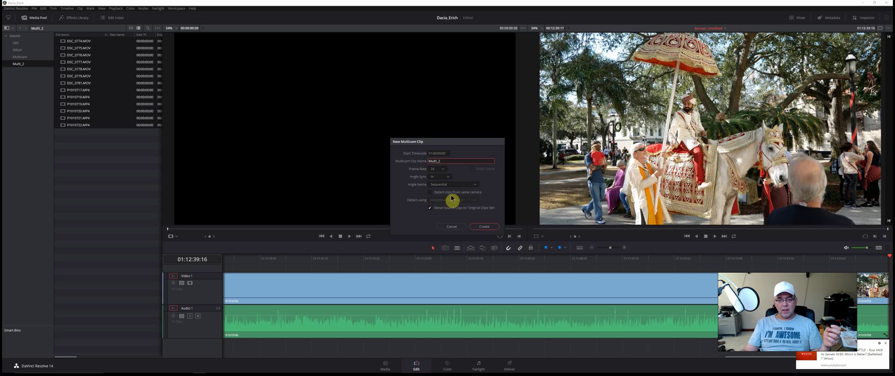
{"action": "left_click", "coordinate": [430, 192]}
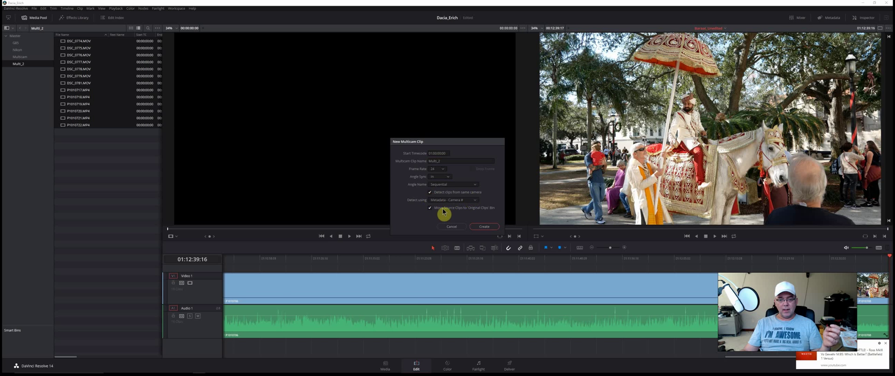
{"action": "left_click", "coordinate": [446, 177]}
{"action": "left_click", "coordinate": [435, 200]}
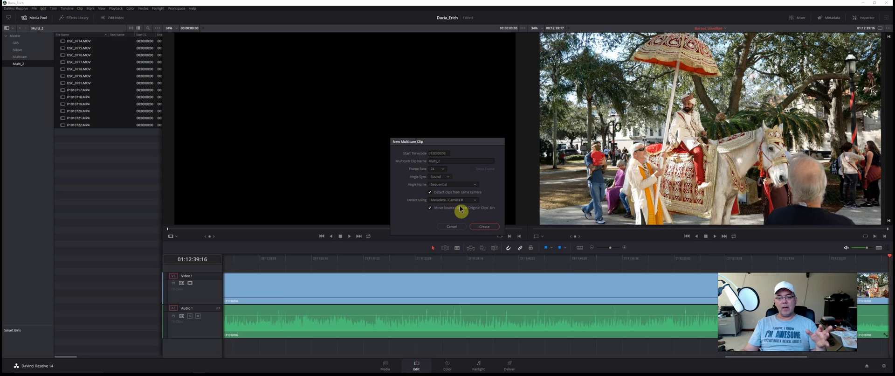
{"action": "left_click", "coordinate": [484, 226]}
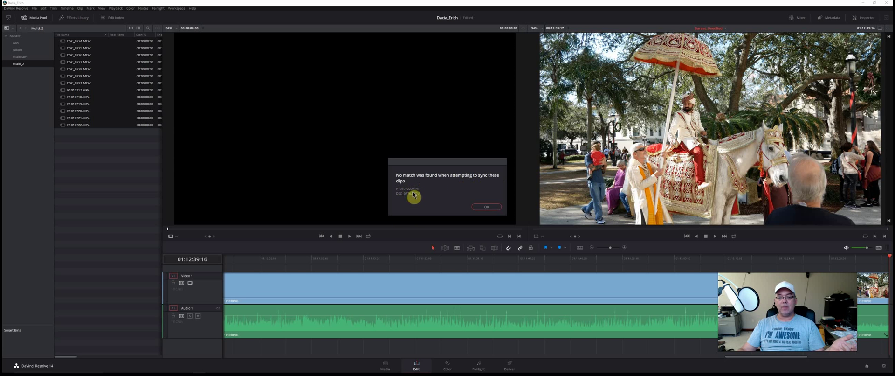
- Dismiss the no-match warning, load Multi_2 in the source viewer, then open the Multicam clip
{"action": "left_click", "coordinate": [480, 207]}
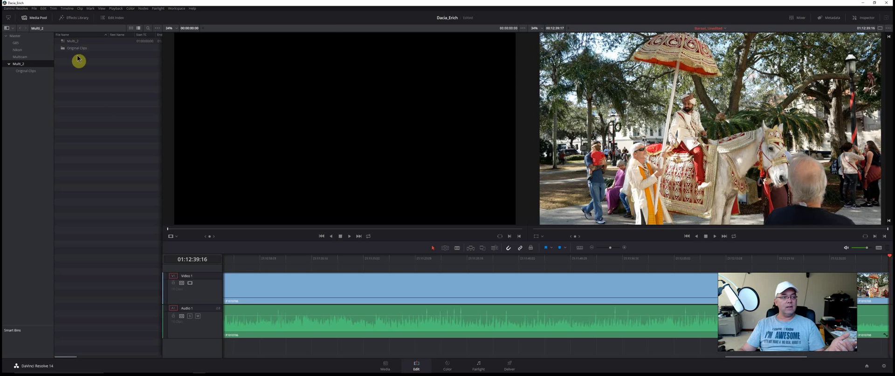
{"action": "left_click", "coordinate": [71, 46]}
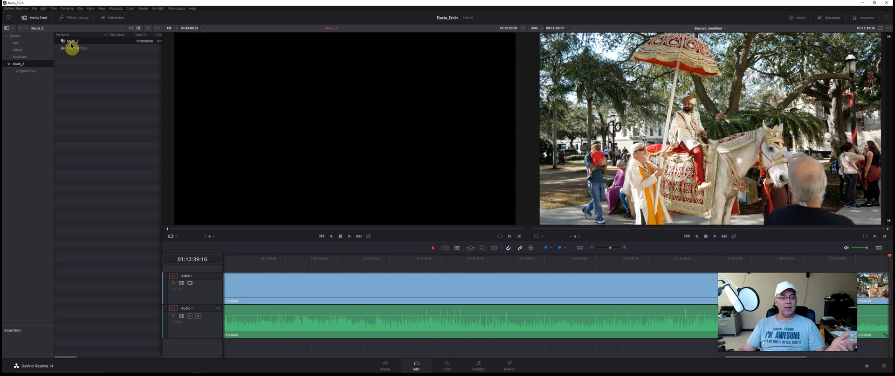
{"action": "left_click_drag", "start_coordinate": [71, 46], "coordinate": [266, 194]}
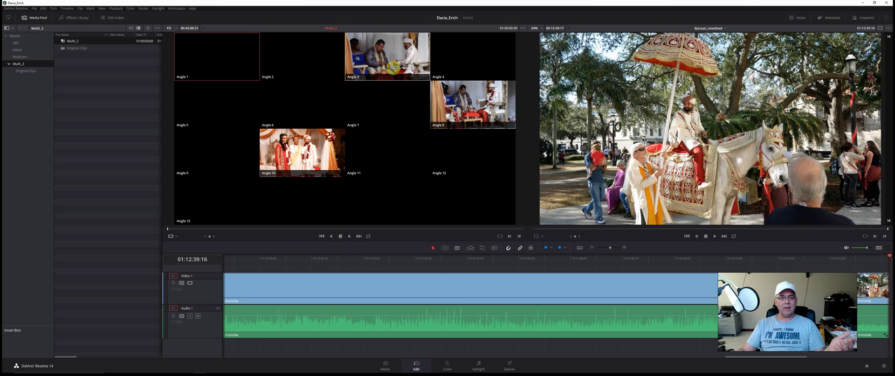
{"action": "left_click", "coordinate": [391, 67]}
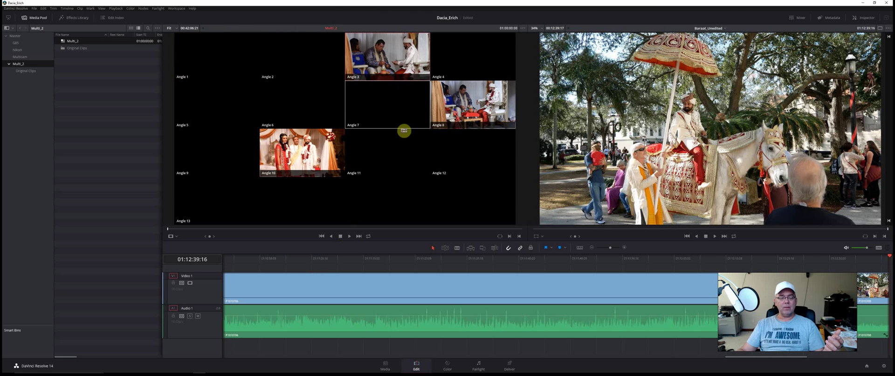
{"action": "double_click", "coordinate": [64, 96]}
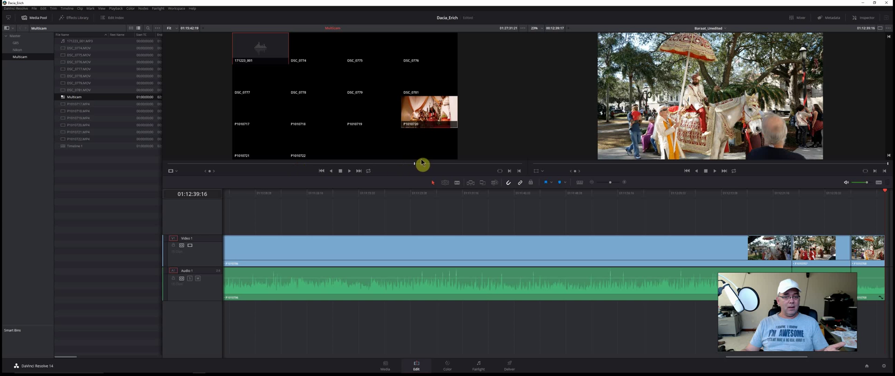
- Scrub the Multicam clip to compare its angles, around 01:11:36 and 01:09:30
{"action": "left_click", "coordinate": [216, 177]}
{"action": "left_click", "coordinate": [449, 164]}
{"action": "left_click_drag", "start_coordinate": [462, 171], "coordinate": [313, 191]}
{"action": "left_click_drag", "start_coordinate": [280, 168], "coordinate": [226, 172]}
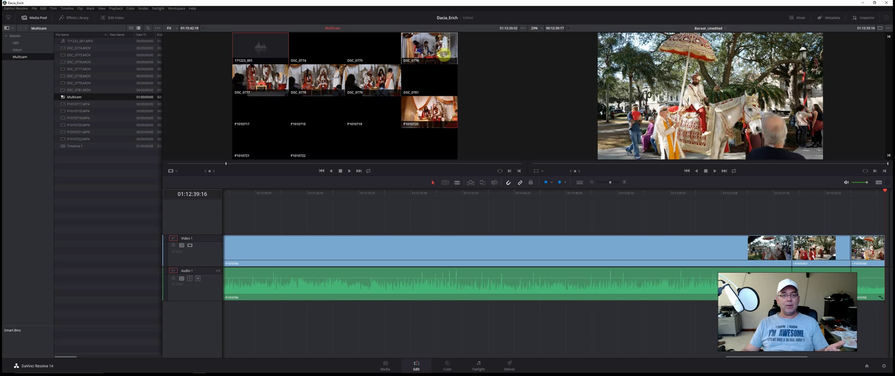
{"action": "left_click_drag", "start_coordinate": [226, 173], "coordinate": [226, 172]}
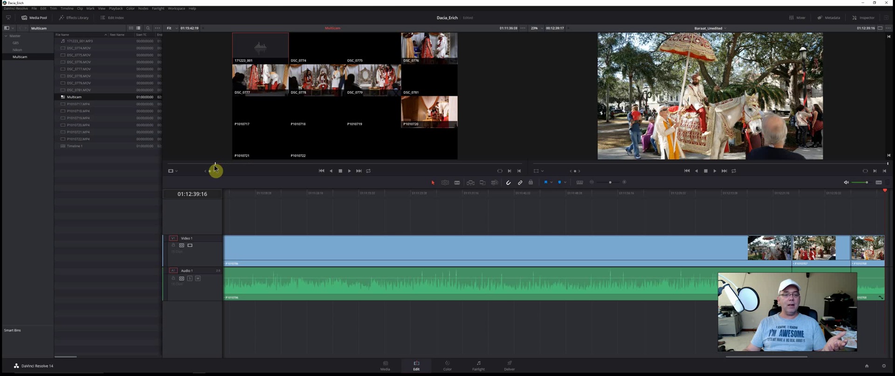
{"action": "left_click_drag", "start_coordinate": [211, 168], "coordinate": [205, 168]}
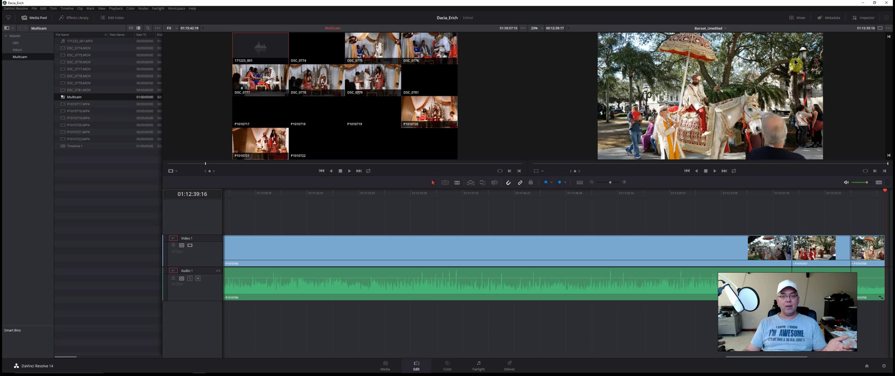
- Quit DaVinci Resolve, answer the save prompt, and move the EDIUS playhead a few seconds later
{"action": "left_click", "coordinate": [885, 4]}
{"action": "left_click", "coordinate": [460, 203]}
{"action": "left_click_drag", "start_coordinate": [232, 242], "coordinate": [266, 246]}
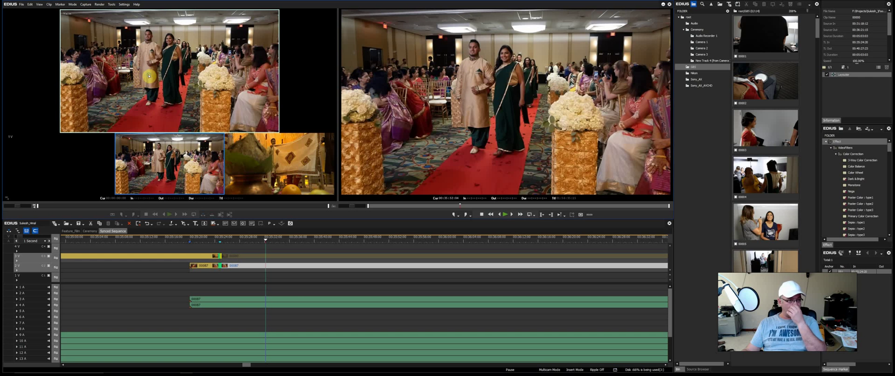
{"action": "key", "text": "alt+v"}
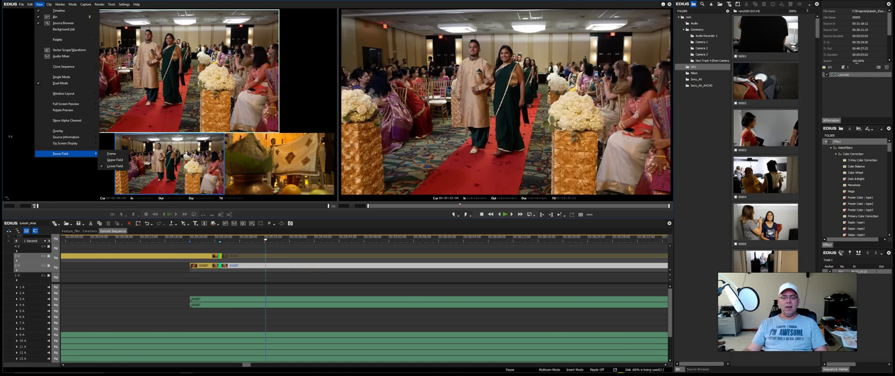
{"action": "mouse_move", "coordinate": [697, 372]}
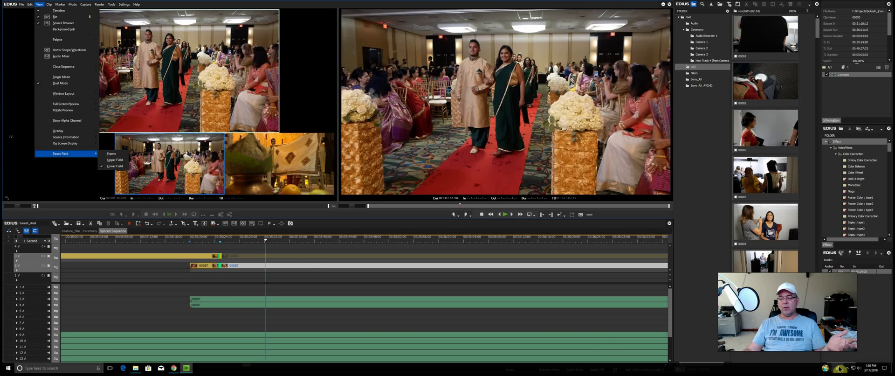
{"action": "left_click", "coordinate": [847, 368]}
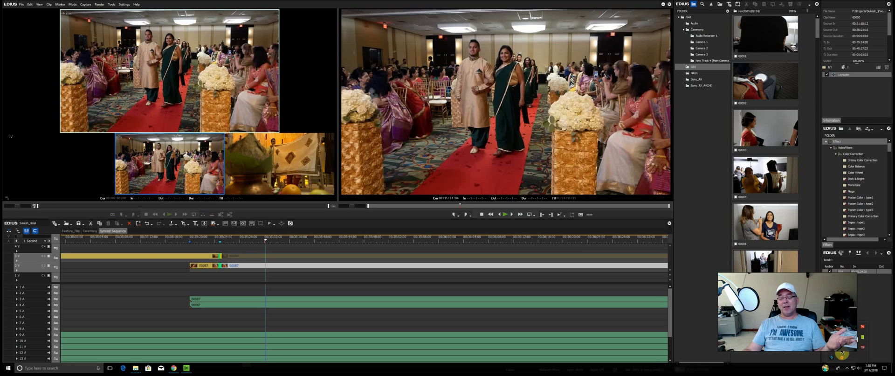
{"action": "right_click", "coordinate": [842, 353]}
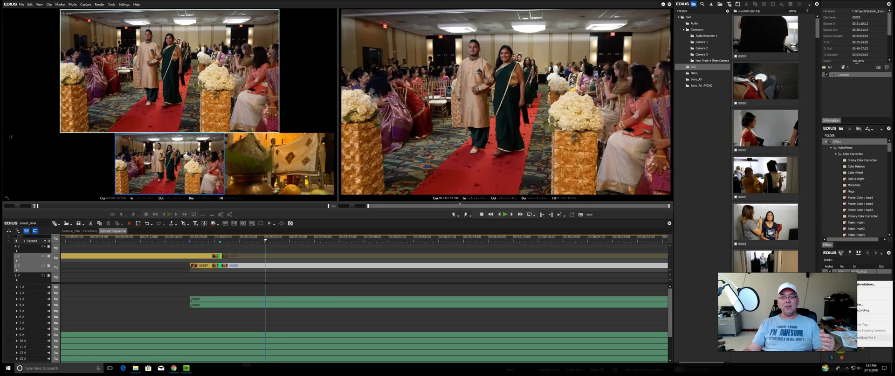